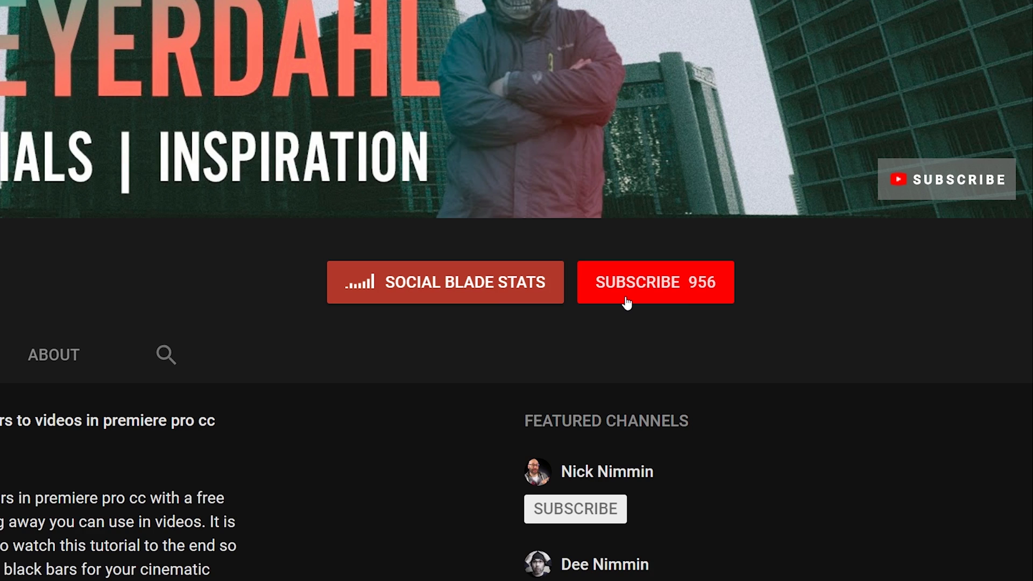
Subscribe to the YouTube channel, raising its subscriber count from 956 to 957.
{"action": "left_click", "coordinate": [627, 303]}
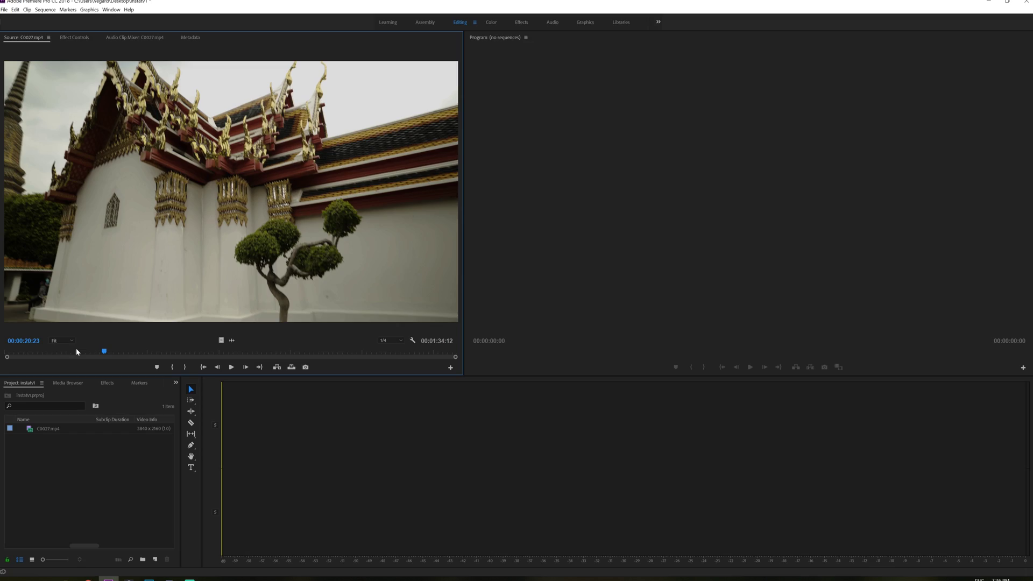
Play the C0027.mp4 temple clip in the Source monitor and stop it at 00:00:23:13.
{"action": "key", "text": "space"}
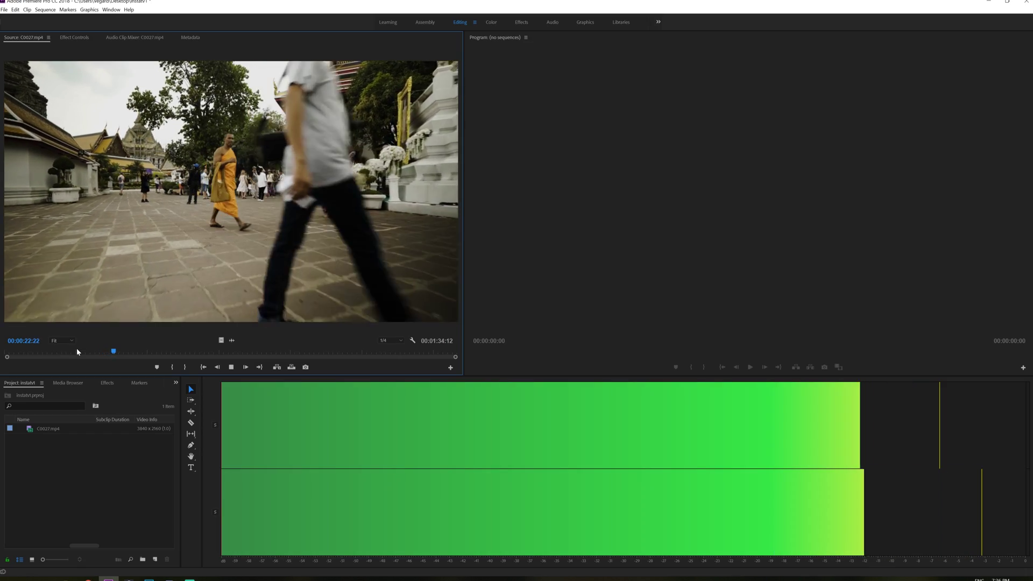
{"action": "key", "text": "space"}
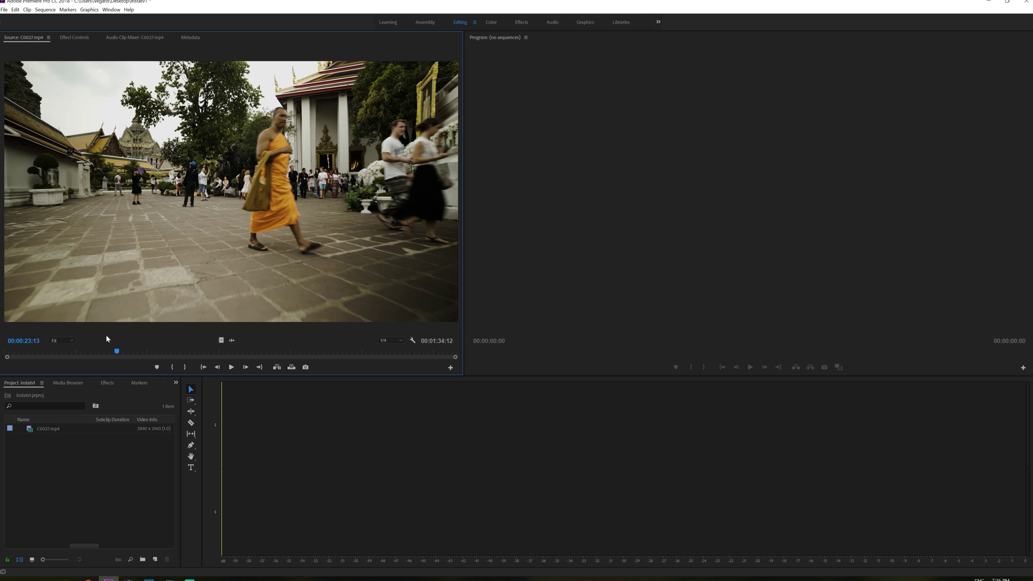
Start a new sequence with the RED R3D 1080p 16x9 24 preset (1920×1080, 24 fps).
{"action": "left_click", "coordinate": [4, 9]}
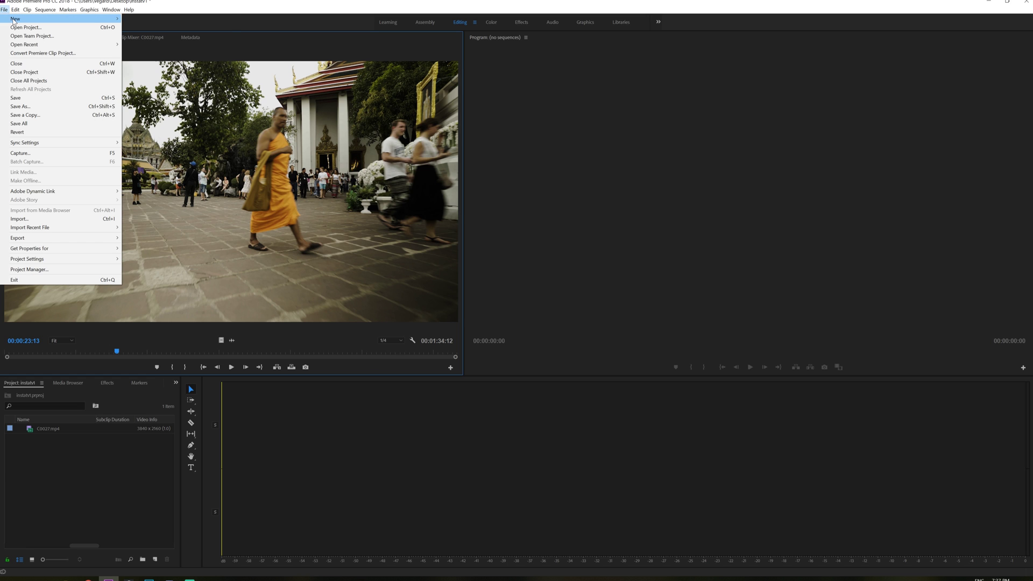
{"action": "mouse_move", "coordinate": [36, 19]}
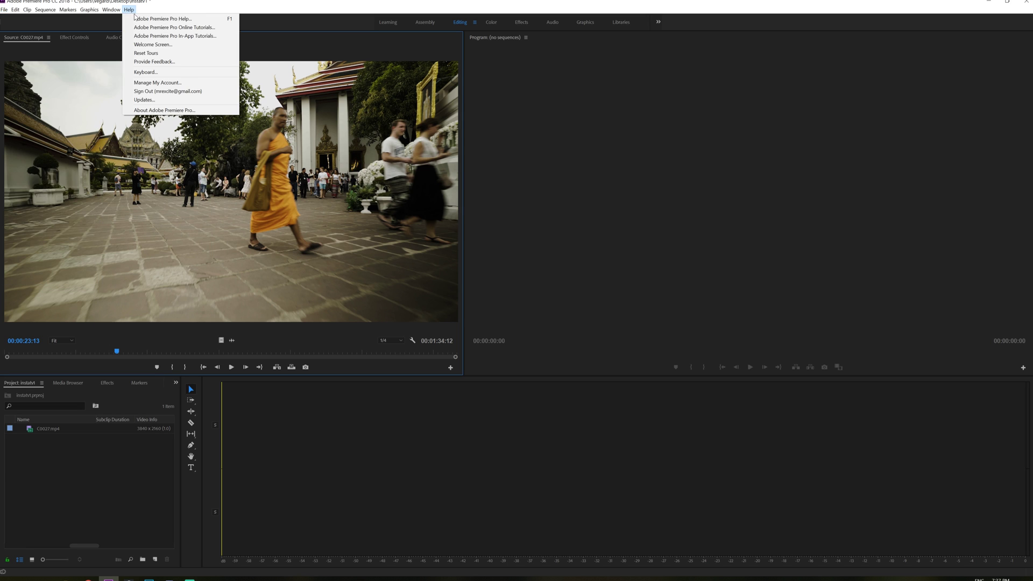
{"action": "key", "text": "ctrl+n"}
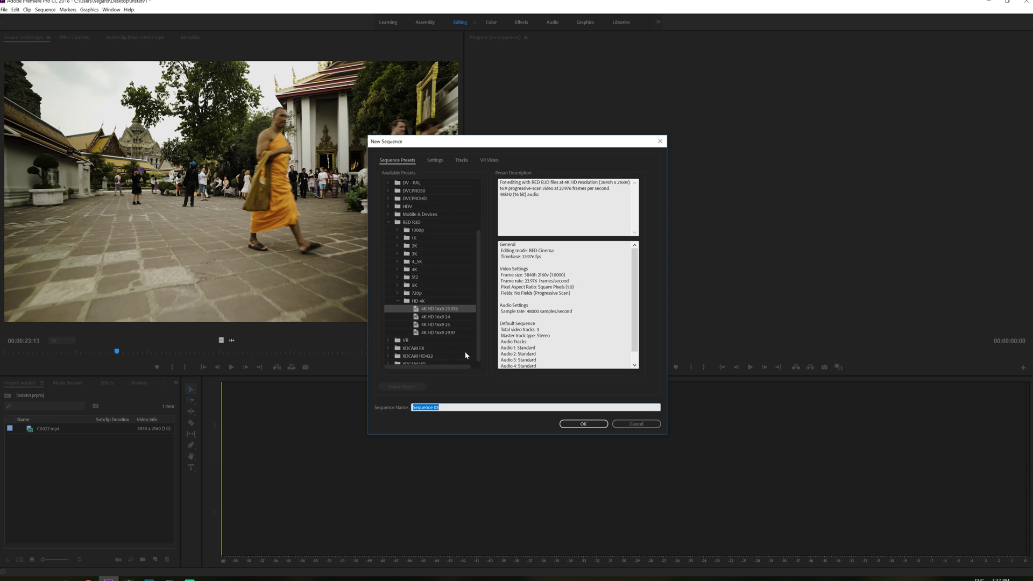
{"action": "left_click", "coordinate": [422, 231]}
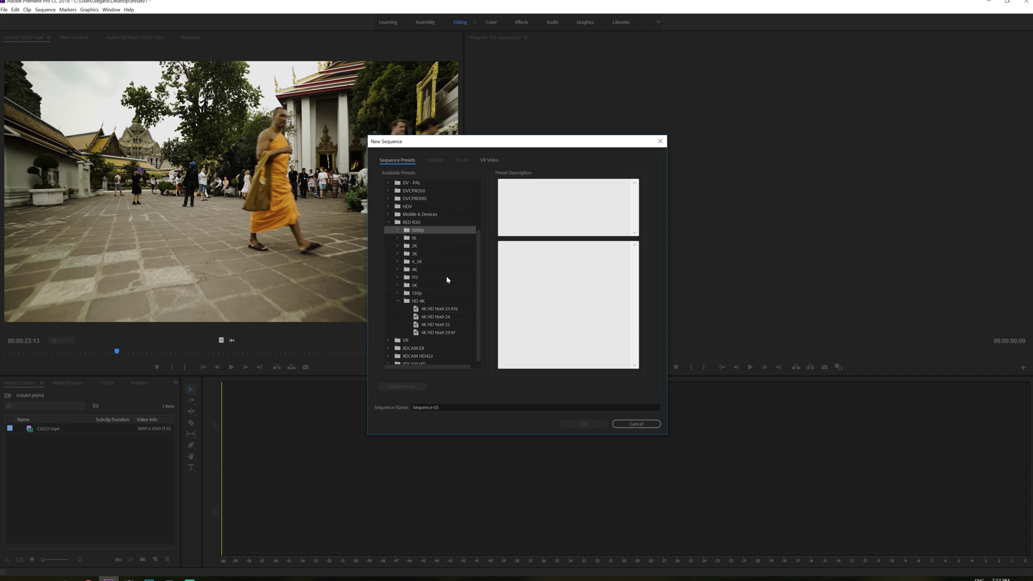
{"action": "left_click", "coordinate": [398, 230]}
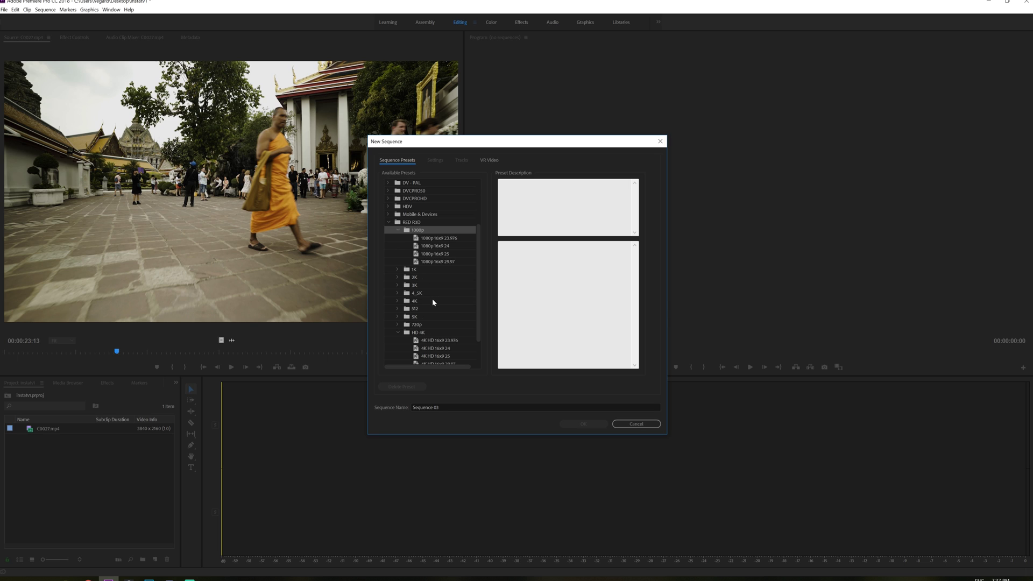
{"action": "left_click", "coordinate": [442, 247]}
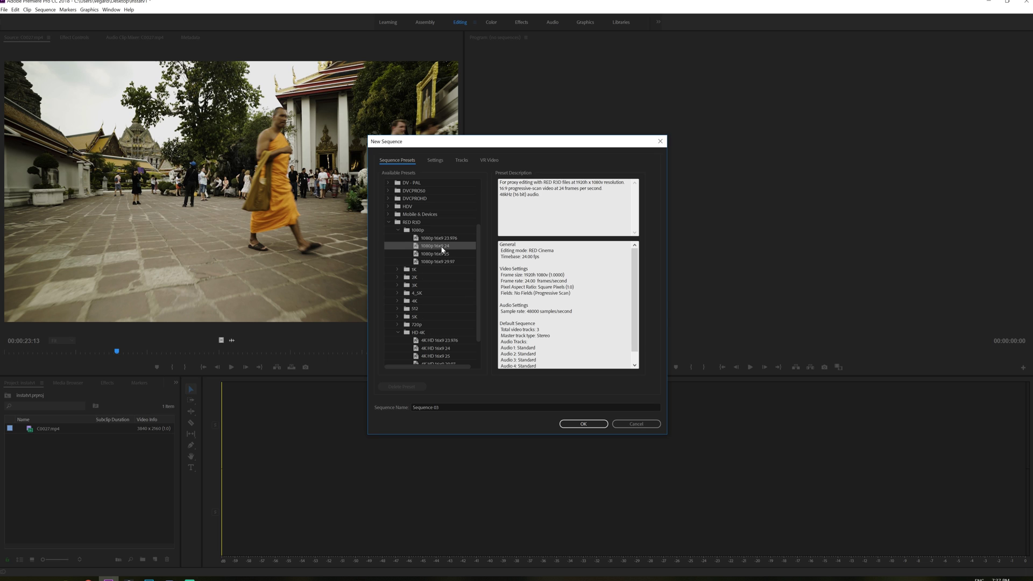
In the sequence Settings, change the frame size to 1080 horizontal by 1920 vertical.
{"action": "left_click", "coordinate": [434, 164]}
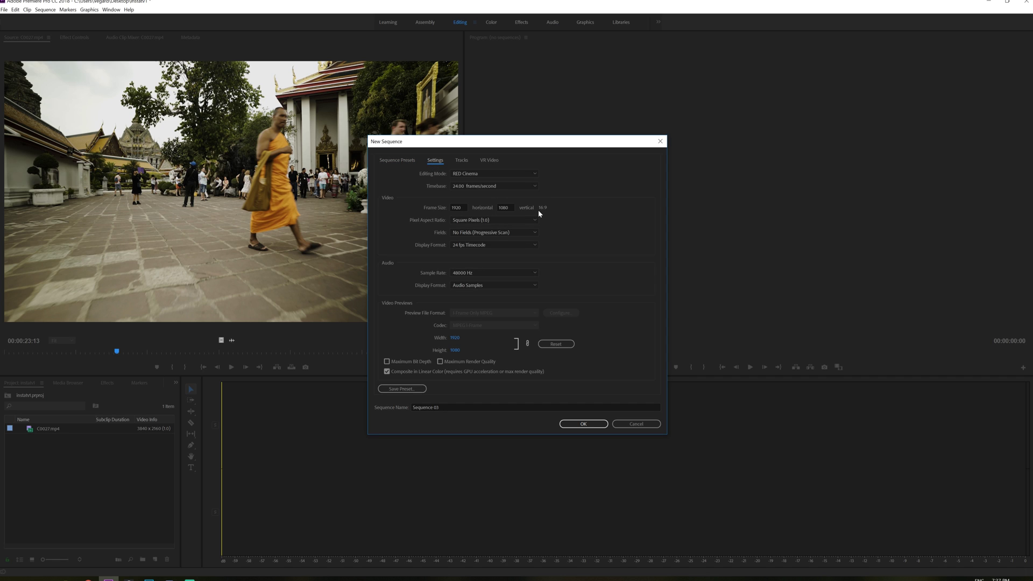
{"action": "left_click", "coordinate": [464, 207]}
{"action": "type", "text": "10"}
{"action": "left_click", "coordinate": [506, 208]}
{"action": "type", "text": "1920"}
{"action": "left_click", "coordinate": [589, 207]}
Save the settings as preset 'Instagram_Vertical' and create the empty vertical Sequence 03.
{"action": "left_click", "coordinate": [411, 388]}
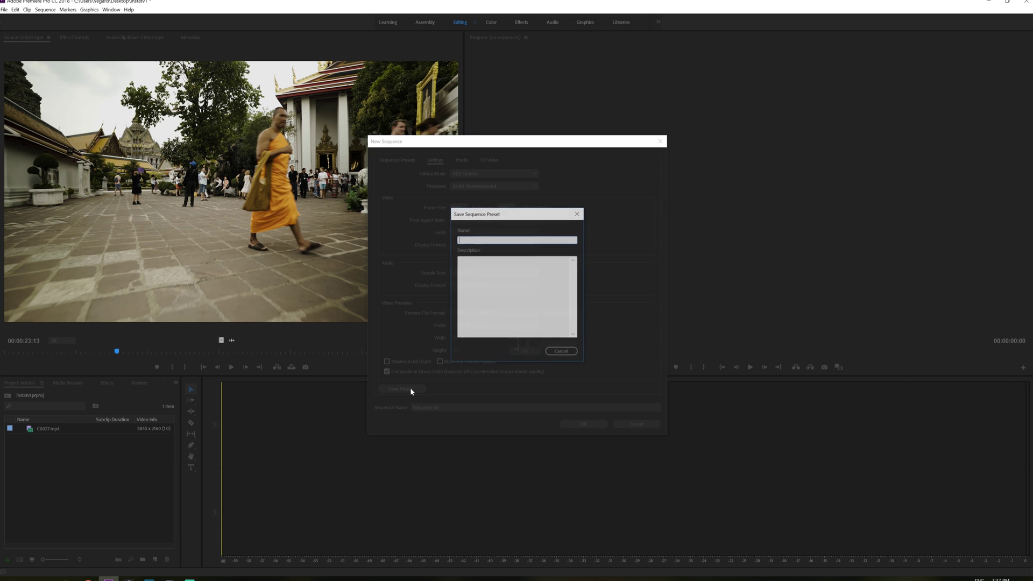
{"action": "type", "text": "Inst"}
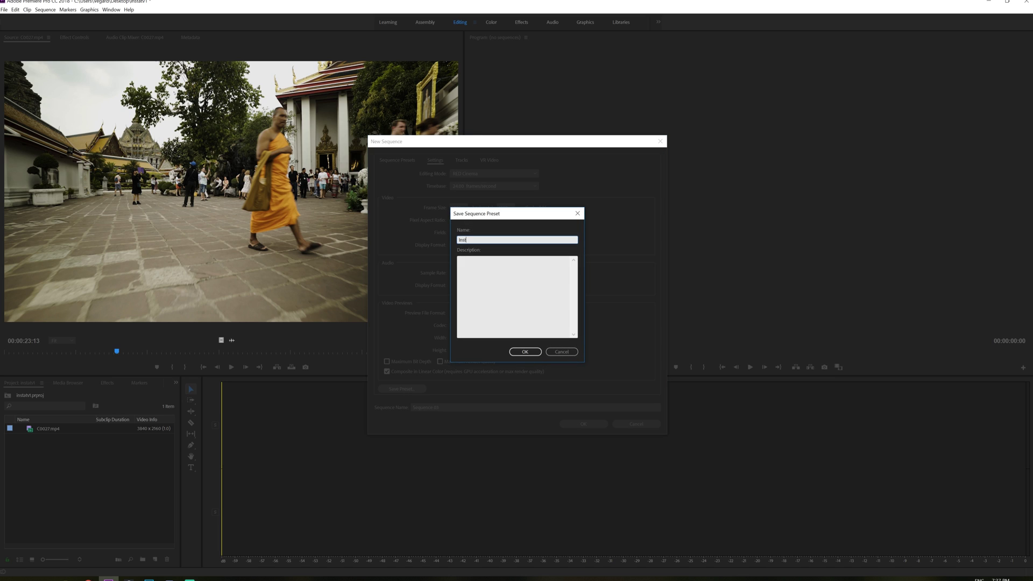
{"action": "type", "text": "agram_Vertical"}
{"action": "left_click", "coordinate": [536, 353]}
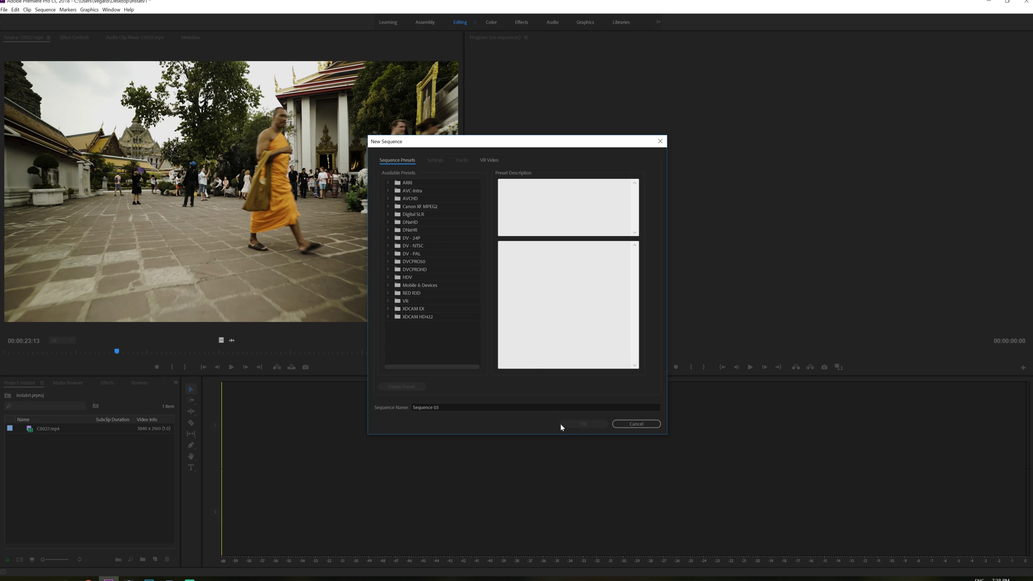
{"action": "left_click", "coordinate": [580, 425]}
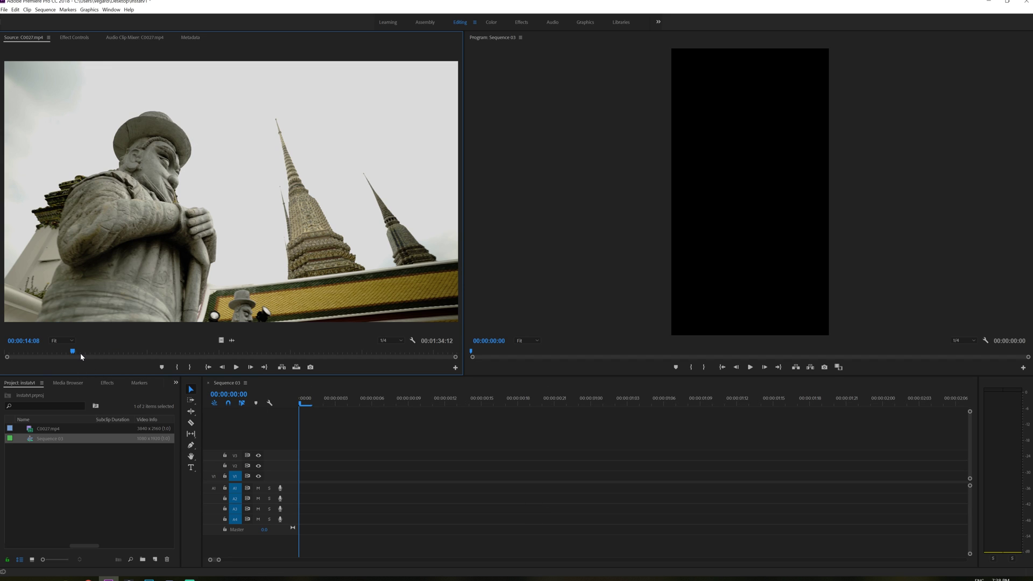
Set the clip's out point at 00:00:20:22 and drag the 00:00:06:15 range into Sequence 03.
{"action": "key", "text": "space"}
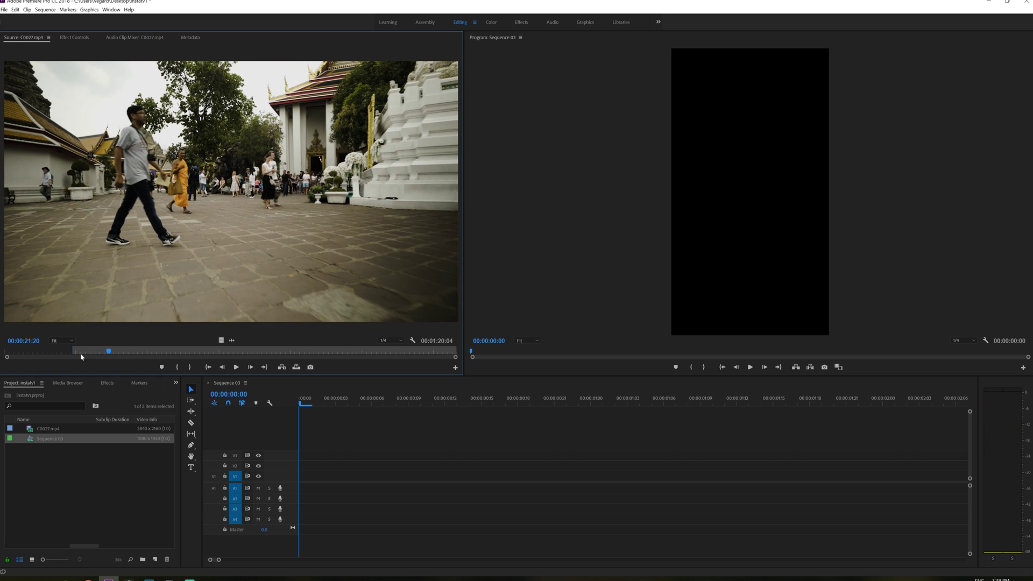
{"action": "key", "text": "space"}
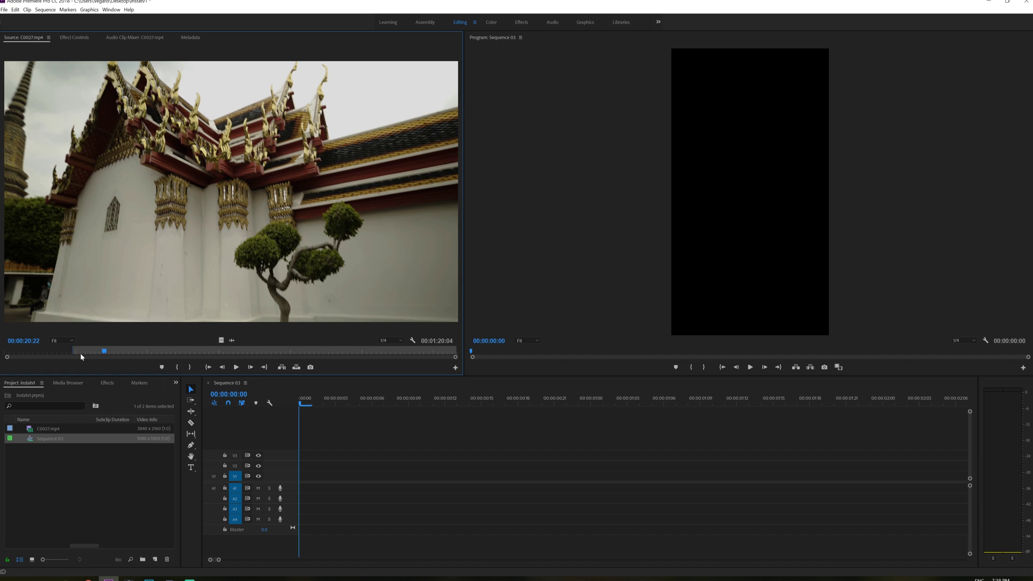
{"action": "key", "text": "o"}
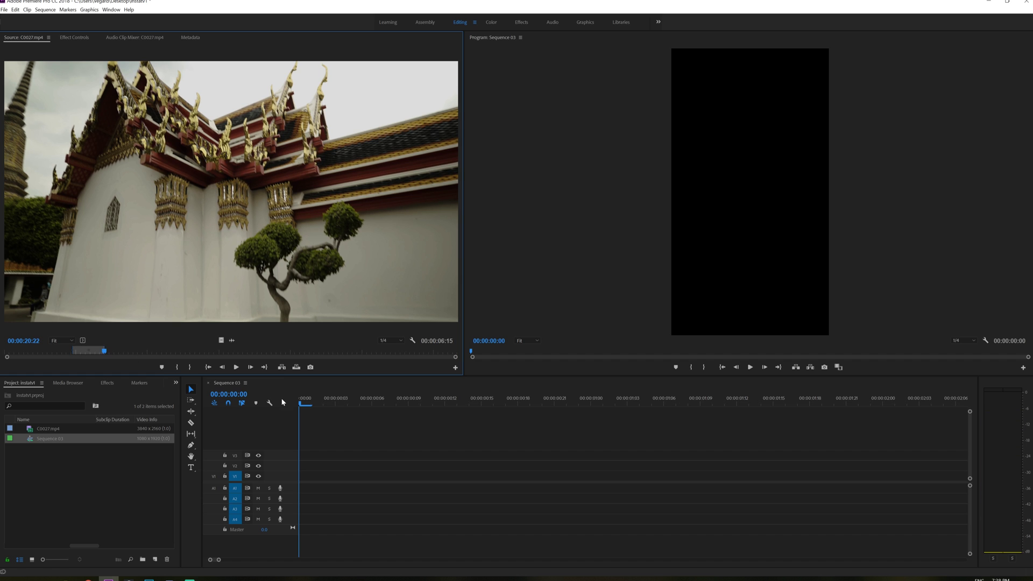
{"action": "left_click_drag", "start_coordinate": [282, 402], "coordinate": [302, 482]}
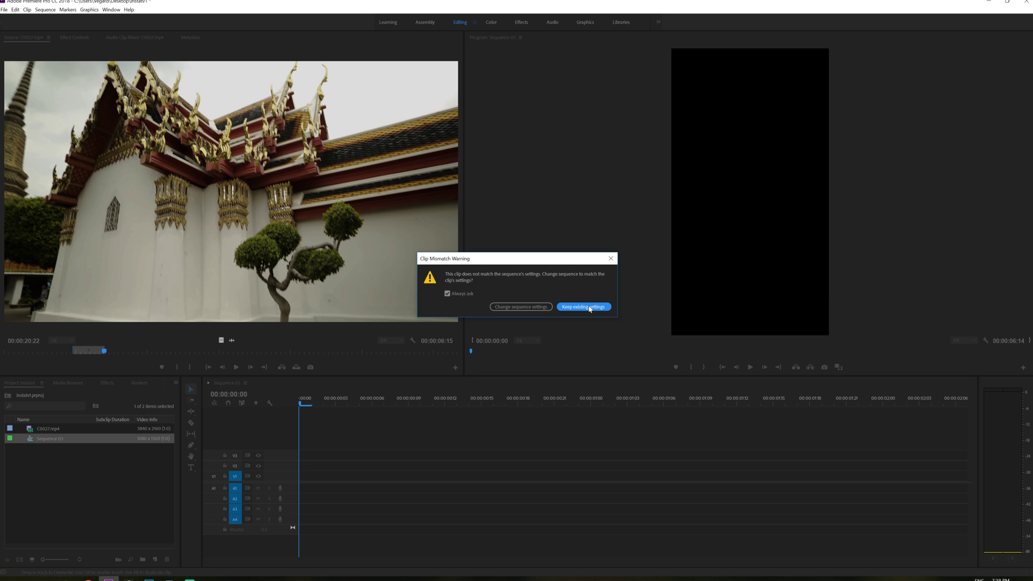
Keep the existing vertical sequence settings, then zoom out and scrub through the placed clip.
{"action": "left_click", "coordinate": [589, 308]}
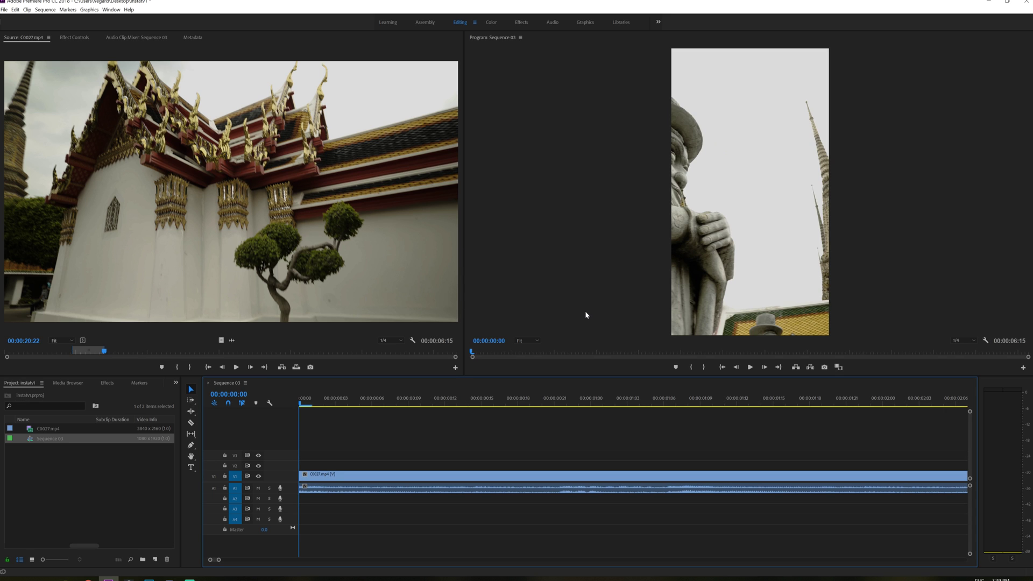
{"action": "left_click_drag", "start_coordinate": [348, 409], "coordinate": [517, 419]}
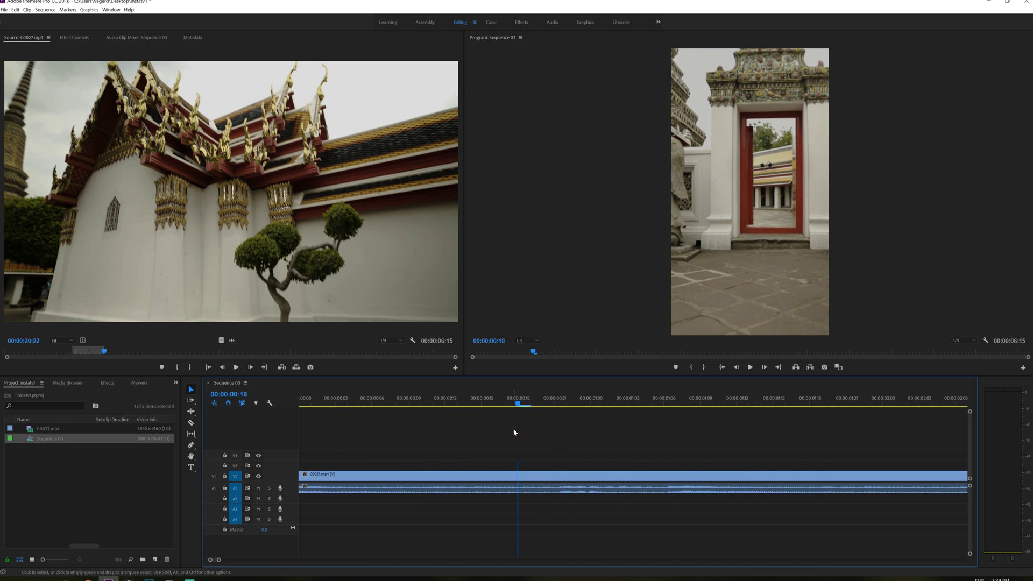
{"action": "left_click_drag", "start_coordinate": [218, 560], "coordinate": [271, 559]}
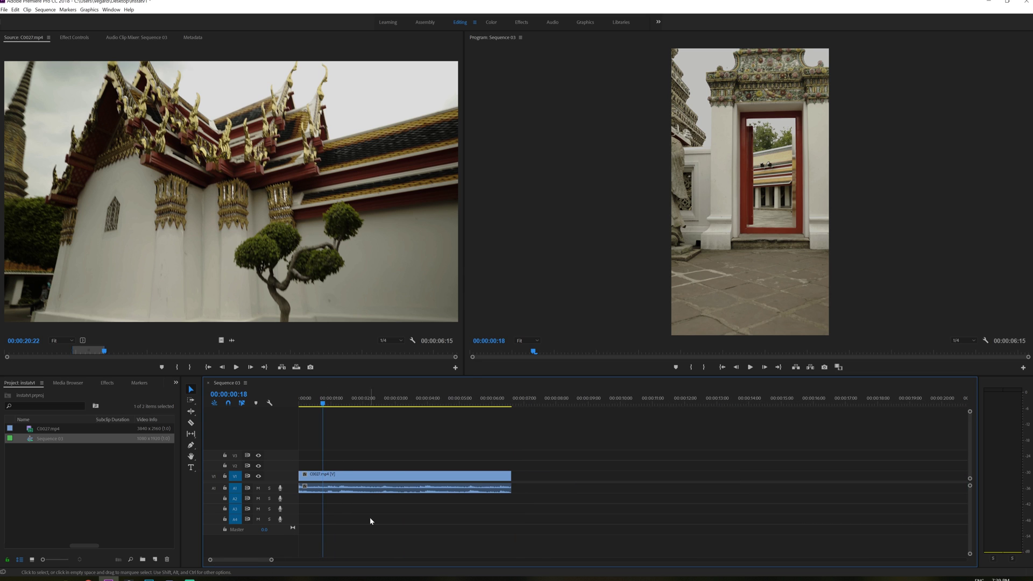
{"action": "left_click_drag", "start_coordinate": [332, 403], "coordinate": [285, 407]}
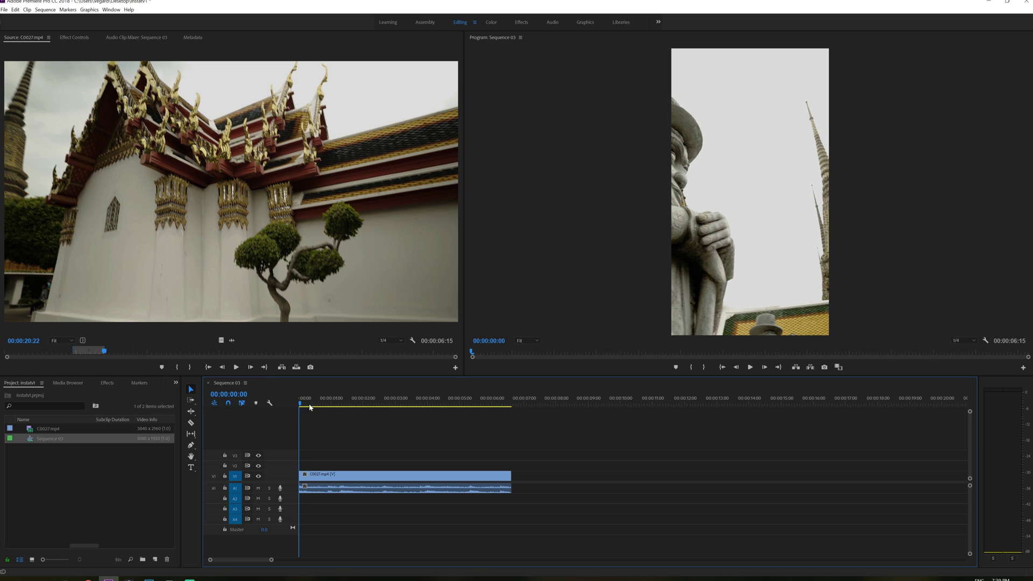
Cut the temple clip at 00:00:00:15 with the Razor tool.
{"action": "mouse_move", "coordinate": [310, 407]}
{"action": "left_mouse_down"}
{"action": "mouse_move", "coordinate": [302, 406]}
{"action": "mouse_move", "coordinate": [328, 406]}
{"action": "mouse_move", "coordinate": [316, 406]}
{"action": "left_mouse_up"}
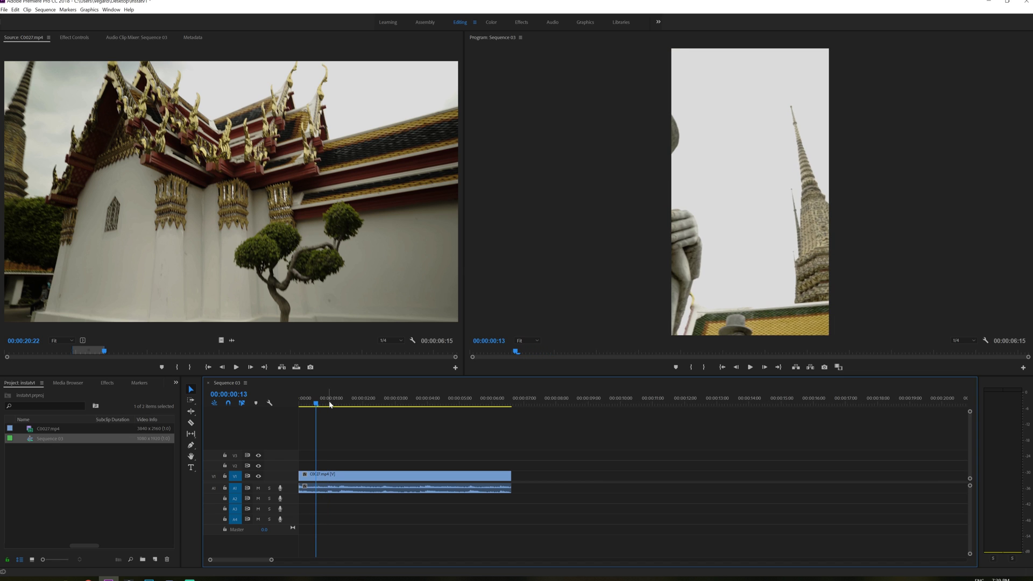
{"action": "key", "text": "Right"}
{"action": "key", "text": "Right"}
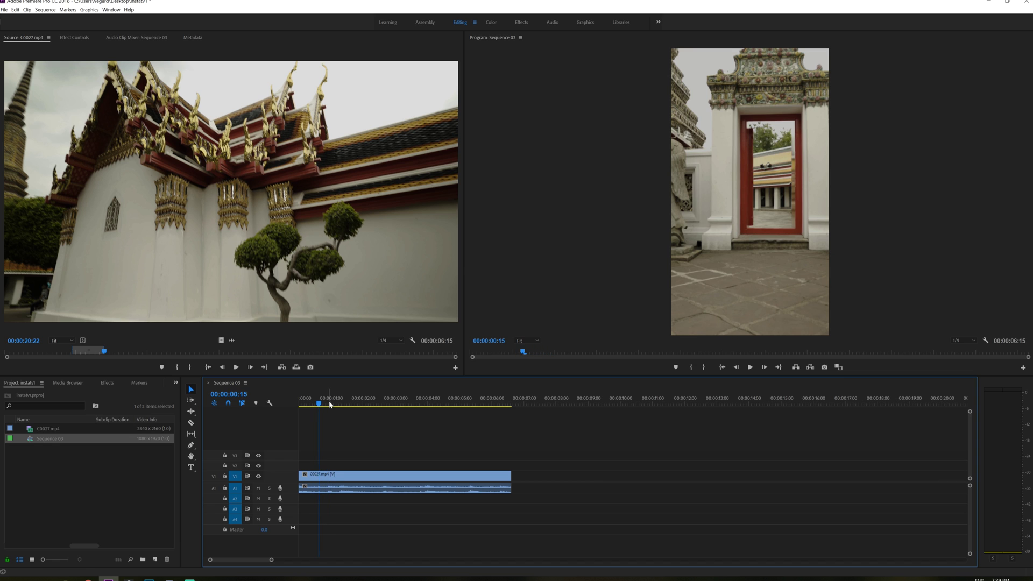
{"action": "key", "text": "c"}
{"action": "left_click", "coordinate": [324, 477]}
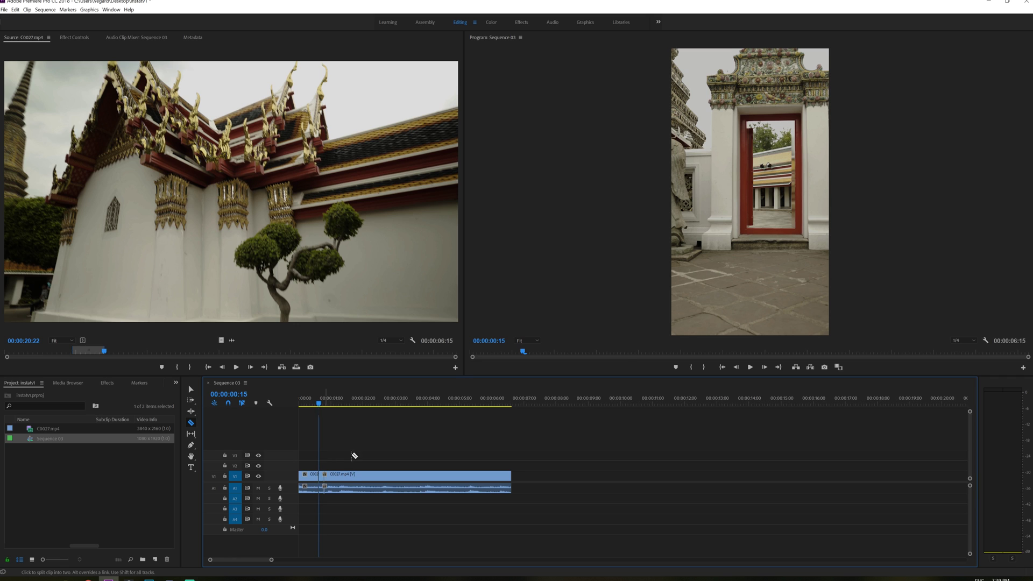
{"action": "key", "text": "v"}
Select the short first piece and show its Effect Controls (Scale 100).
{"action": "left_click_drag", "start_coordinate": [324, 399], "coordinate": [309, 399]}
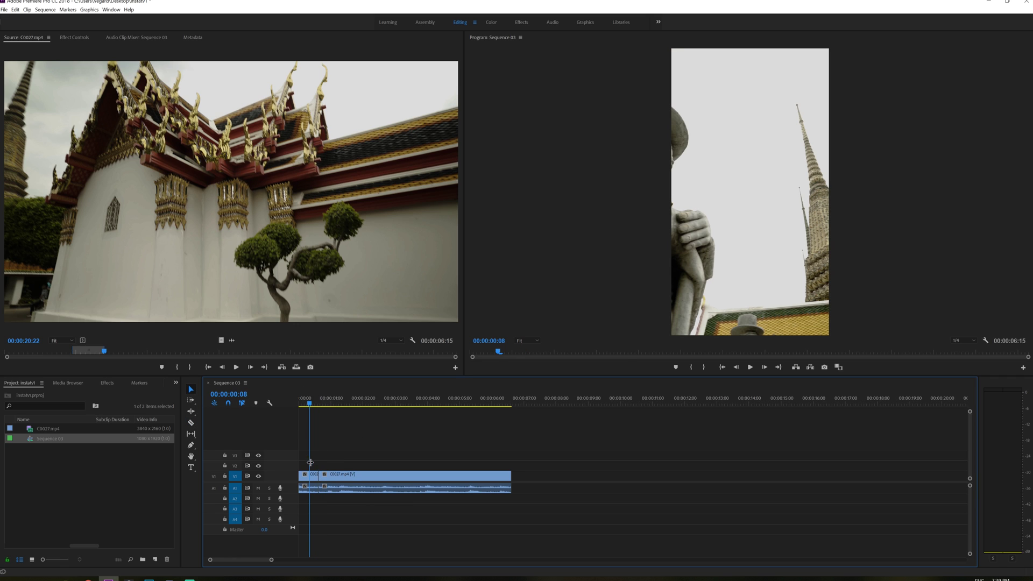
{"action": "left_click", "coordinate": [314, 479]}
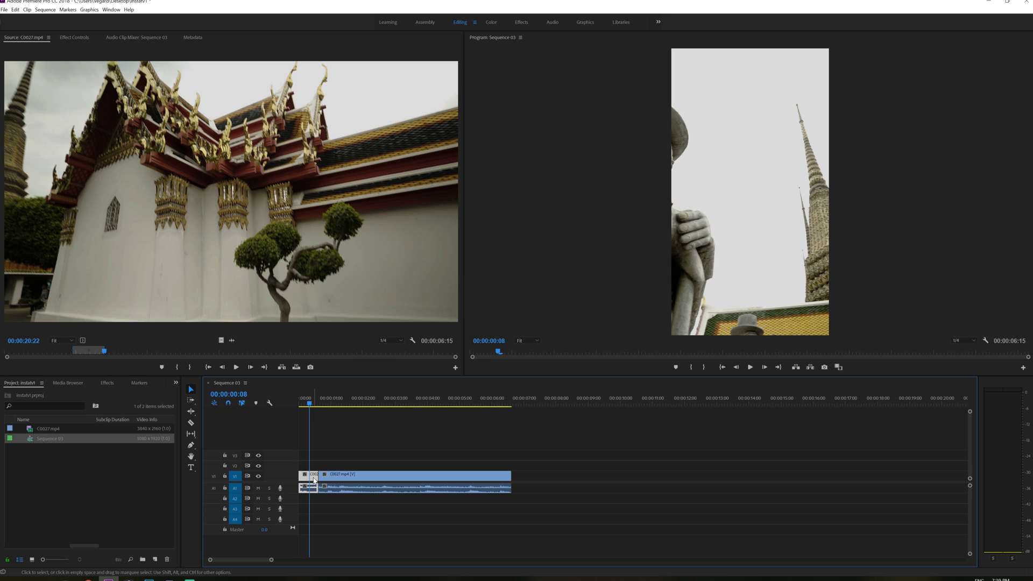
{"action": "left_click", "coordinate": [75, 38]}
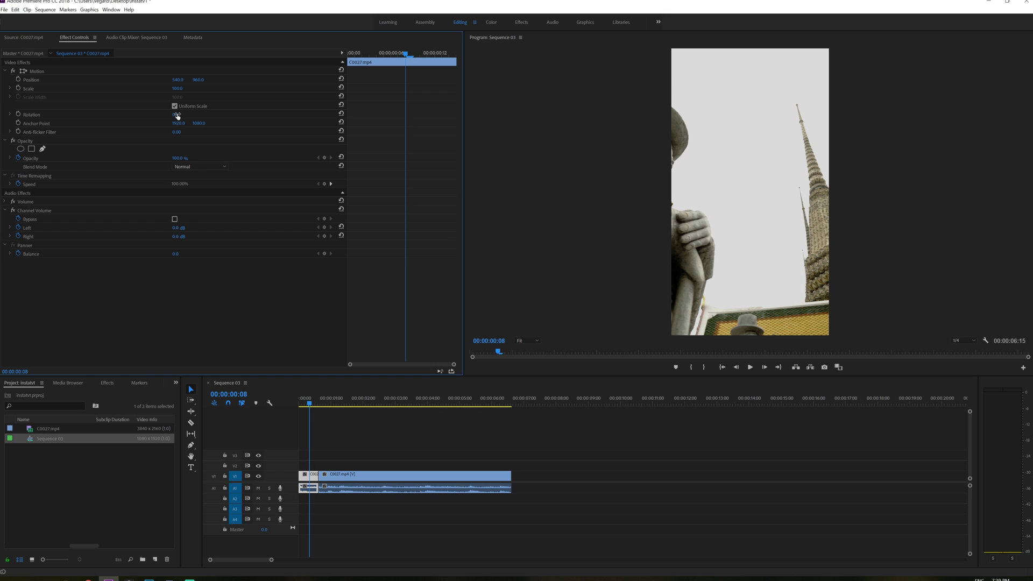
Raise the first piece's Position X to about 1107, then play back the opening to check framing.
{"action": "left_click_drag", "start_coordinate": [178, 79], "coordinate": [312, 79]}
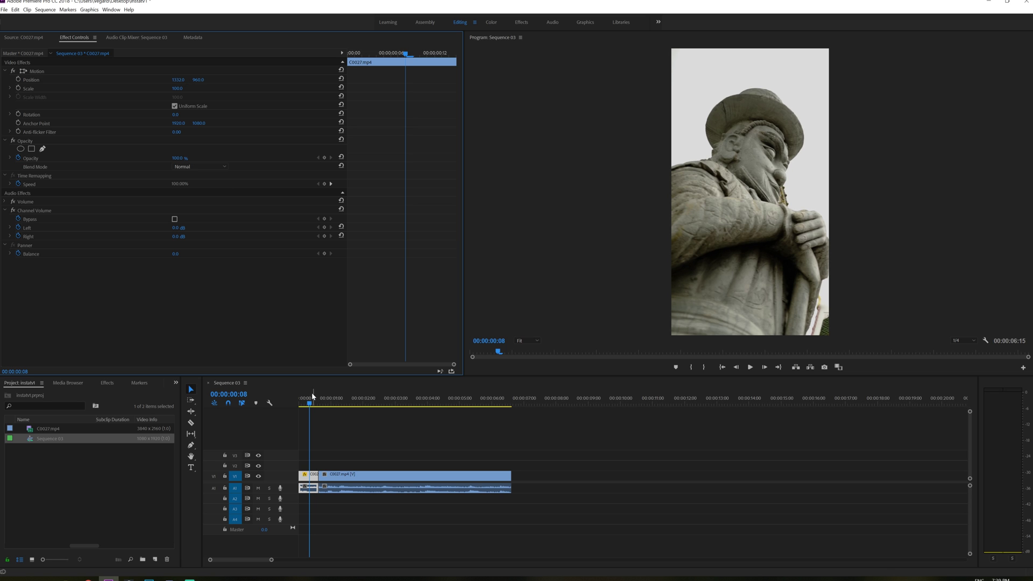
{"action": "left_click_drag", "start_coordinate": [311, 399], "coordinate": [291, 401]}
{"action": "key", "text": "space"}
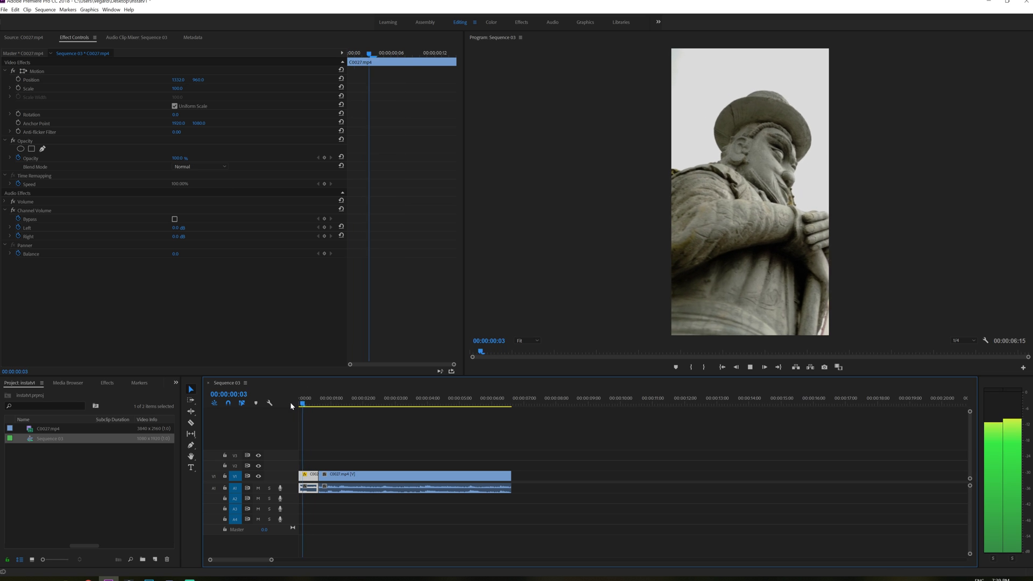
{"action": "key", "text": "space"}
{"action": "left_click_drag", "start_coordinate": [324, 409], "coordinate": [345, 412]}
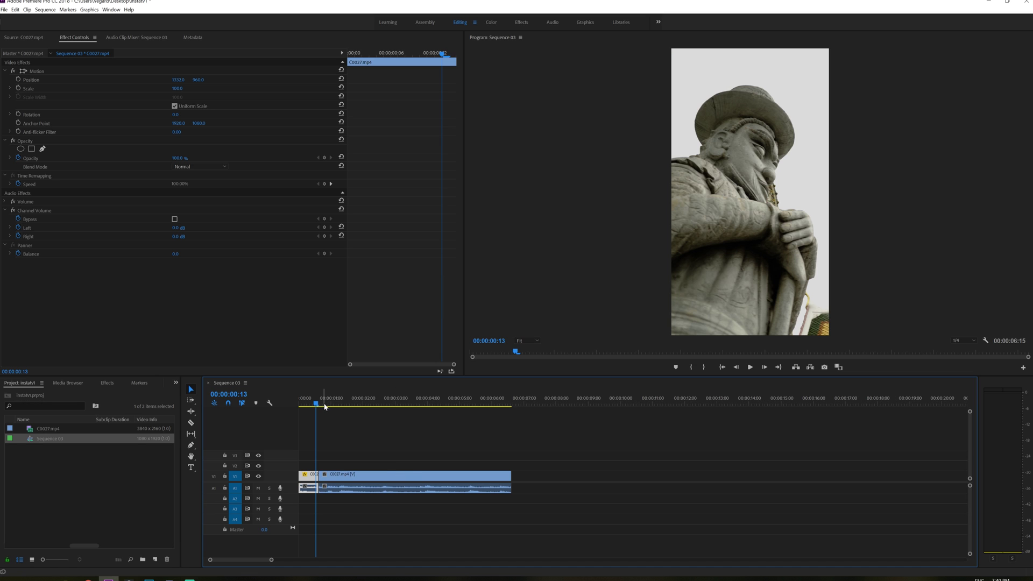
{"action": "left_click_drag", "start_coordinate": [326, 401], "coordinate": [295, 408]}
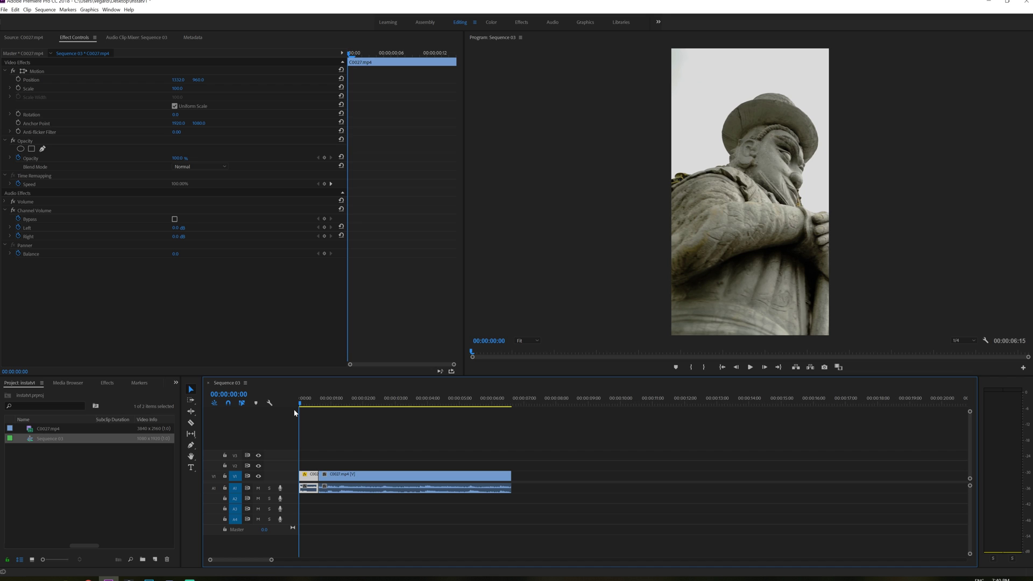
{"action": "key", "text": "ctrl+a"}
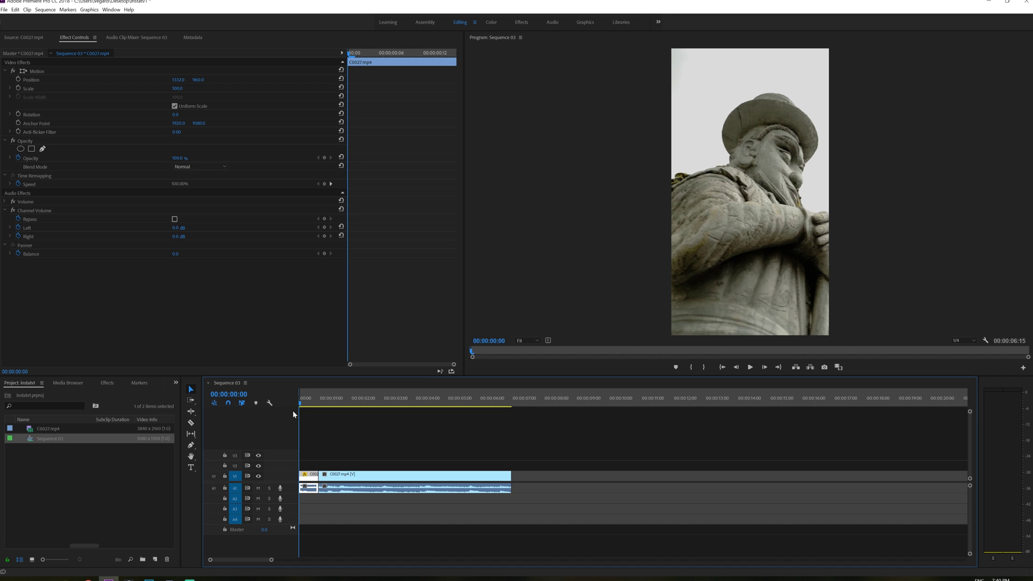
{"action": "left_click", "coordinate": [512, 403]}
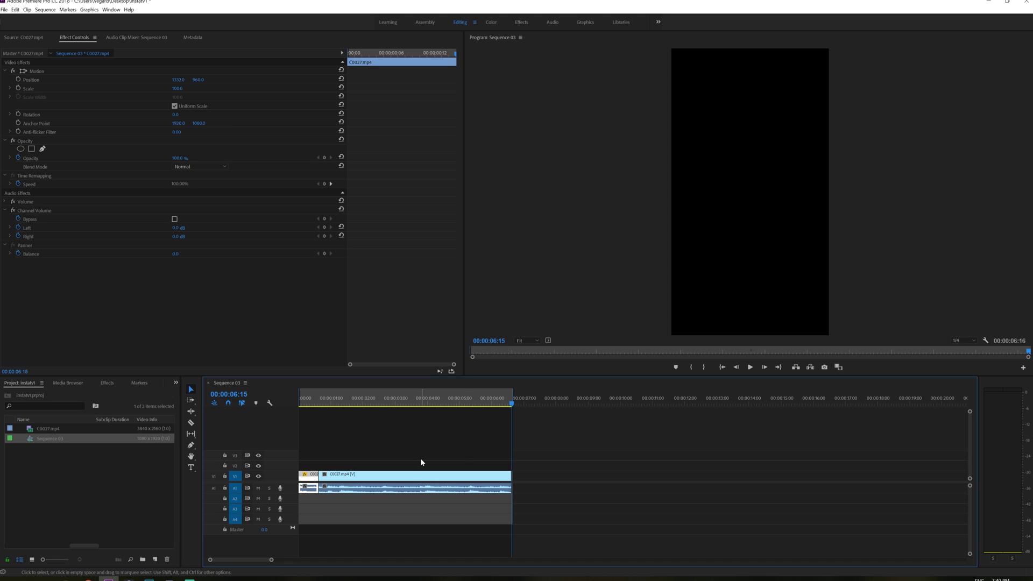
Open Export Settings for the sequence via File > Export > Media.
{"action": "left_click", "coordinate": [4, 9]}
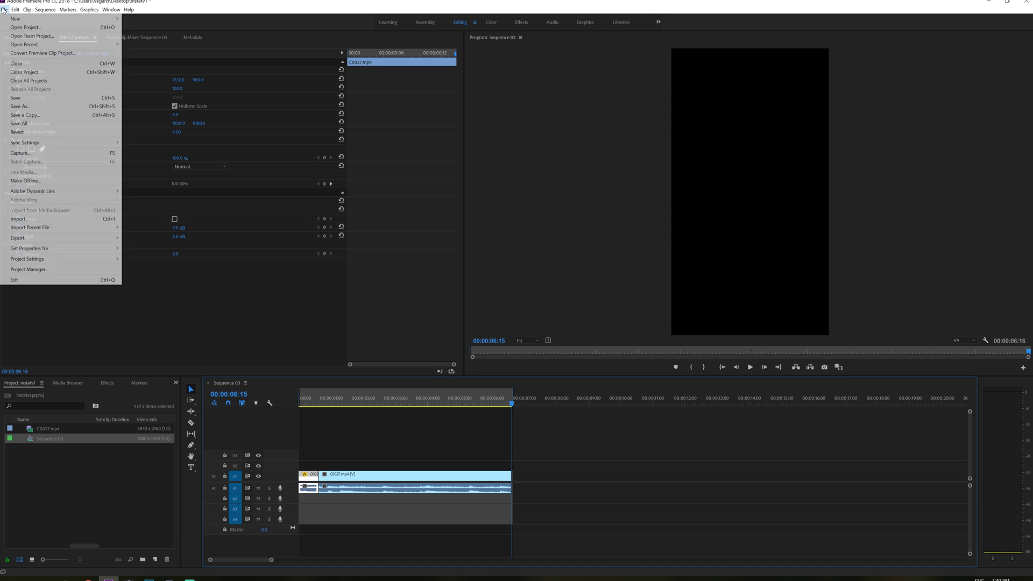
{"action": "mouse_move", "coordinate": [69, 238]}
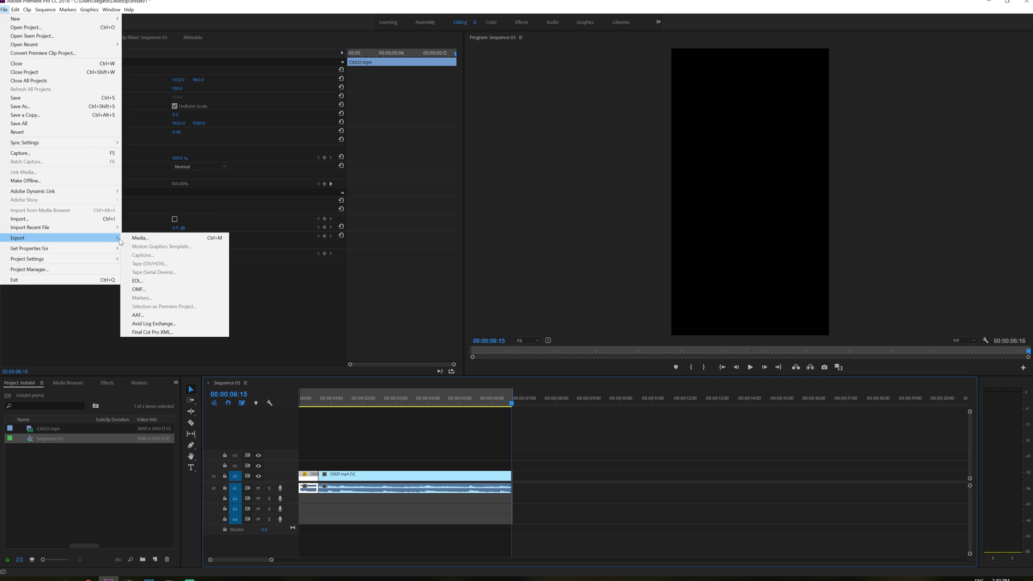
{"action": "left_click", "coordinate": [141, 238]}
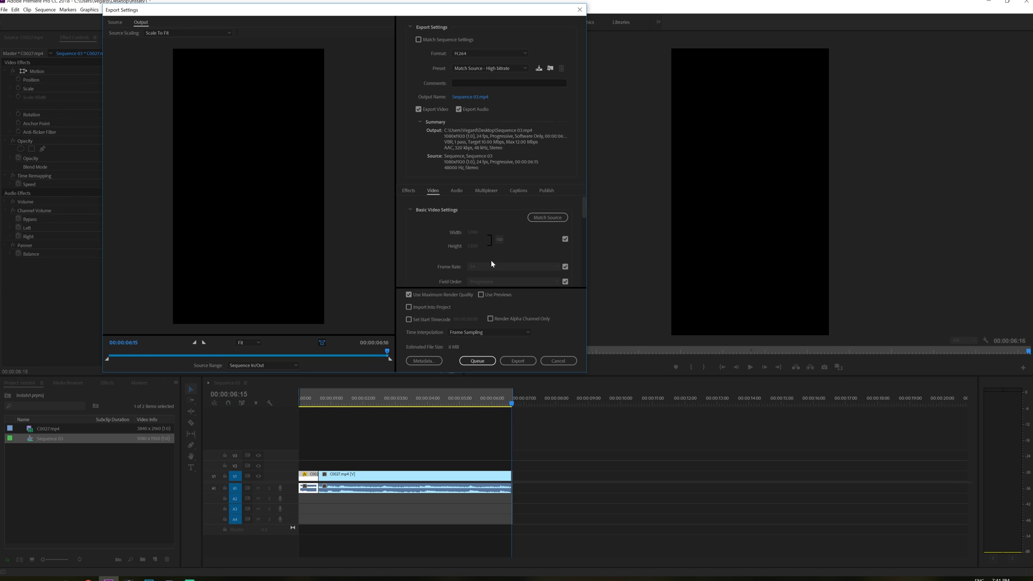
Rename the H.264 output file to 'vertical edit.mp4' on the Desktop.
{"action": "left_click", "coordinate": [478, 97]}
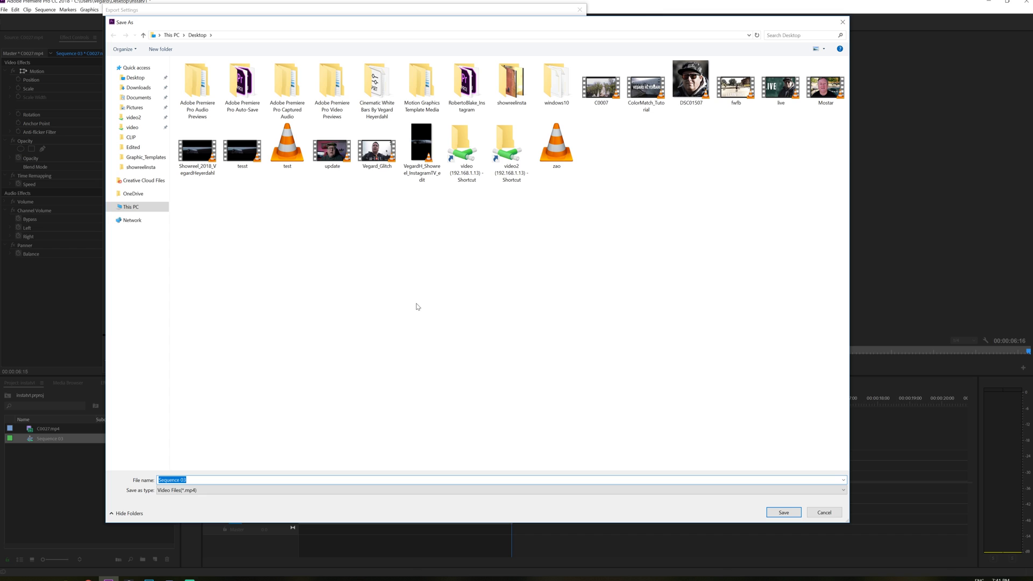
{"action": "type", "text": "cer"}
{"action": "key", "text": "BackSpace"}
{"action": "key", "text": "BackSpace"}
{"action": "key", "text": "BackSpace"}
{"action": "type", "text": "vertical edit"}
{"action": "left_click", "coordinate": [793, 517]}
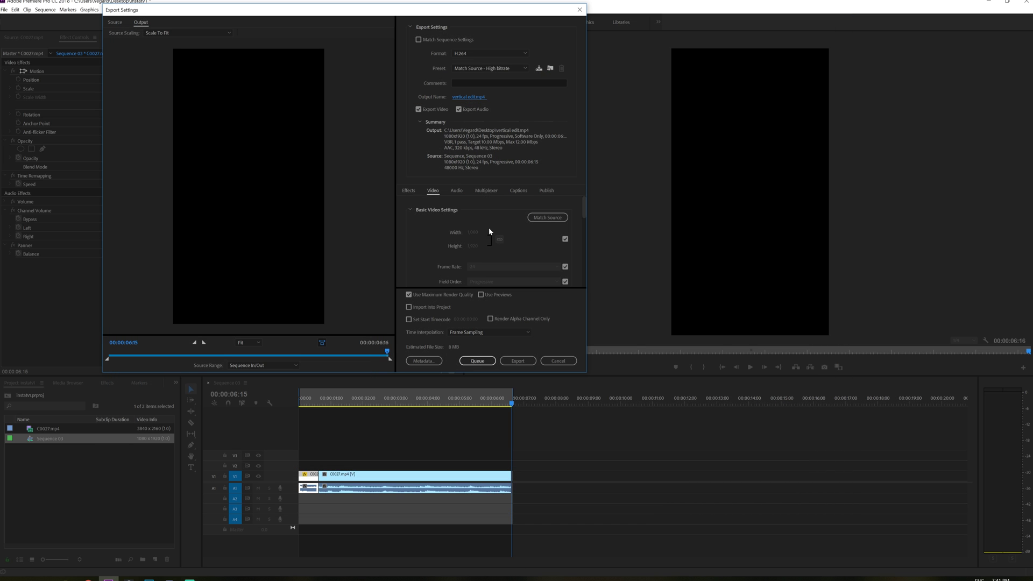
Under Bitrate Settings, set Bitrate Encoding to CBR with a 40 Mbps target bitrate.
{"action": "scroll", "coordinate": [533, 251], "scroll_direction": "down", "scroll_amount": 4}
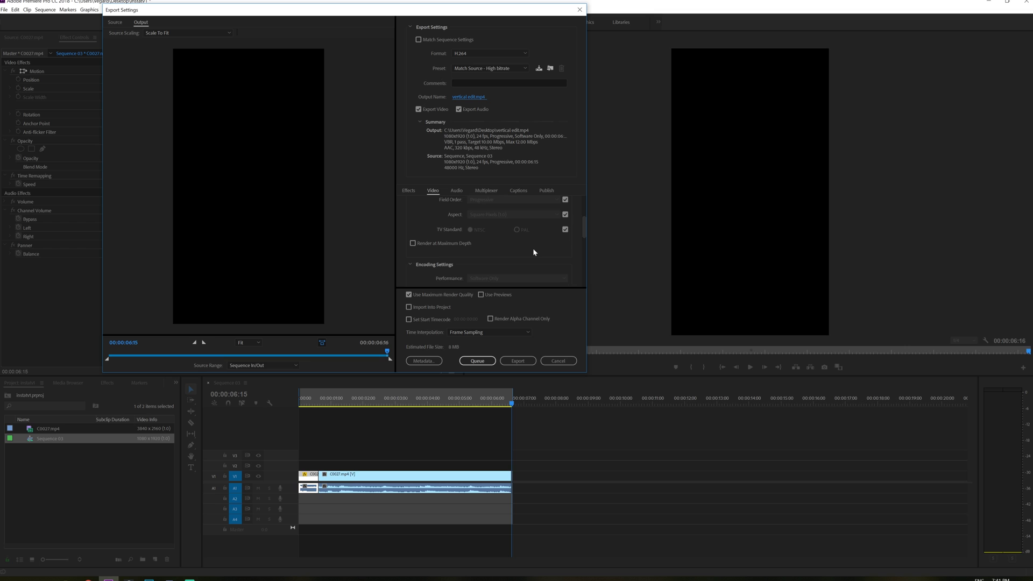
{"action": "scroll", "coordinate": [543, 255], "scroll_direction": "down", "scroll_amount": 3}
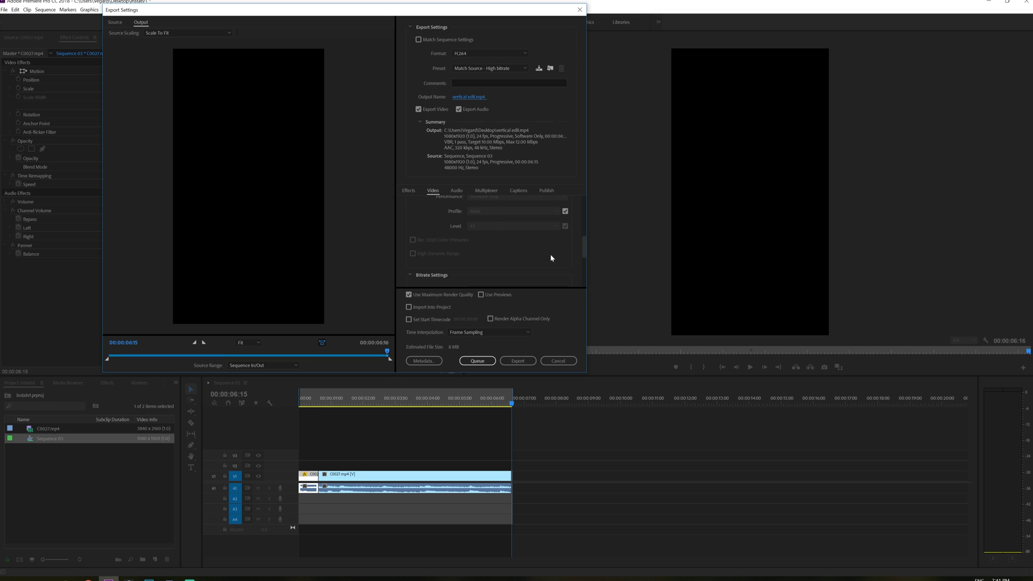
{"action": "scroll", "coordinate": [561, 288], "scroll_direction": "down", "scroll_amount": 2}
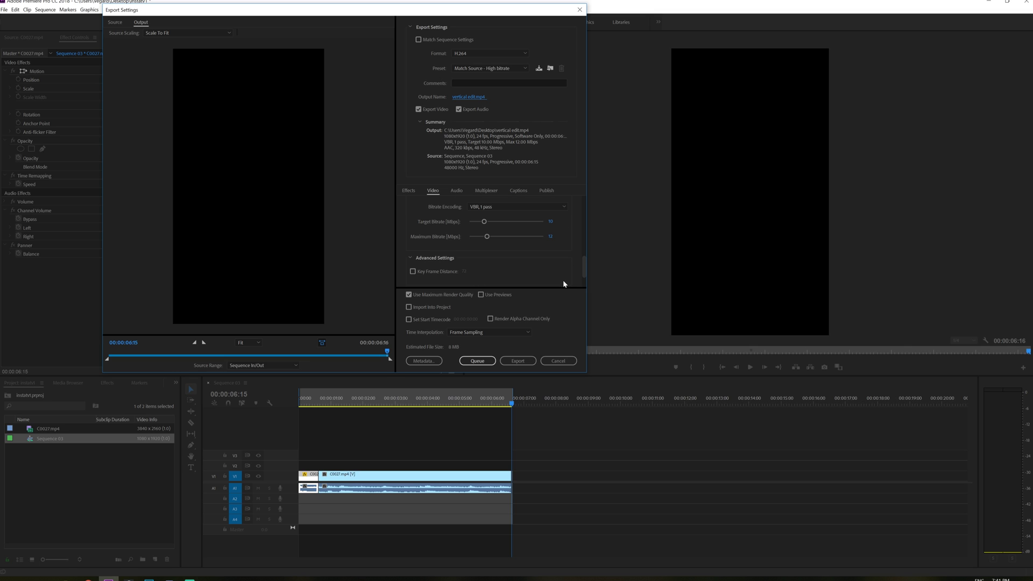
{"action": "left_click", "coordinate": [515, 207]}
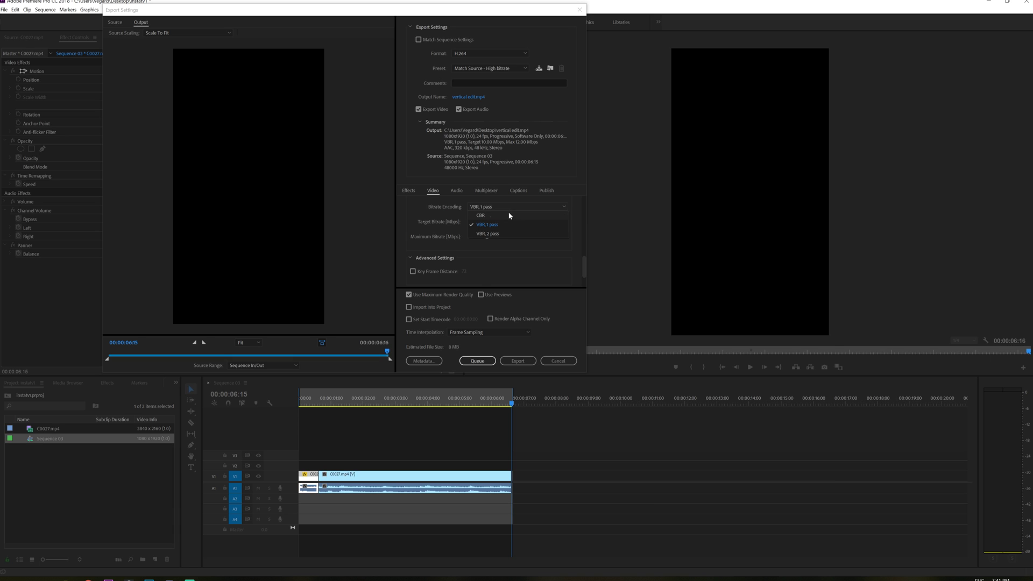
{"action": "left_click", "coordinate": [509, 216]}
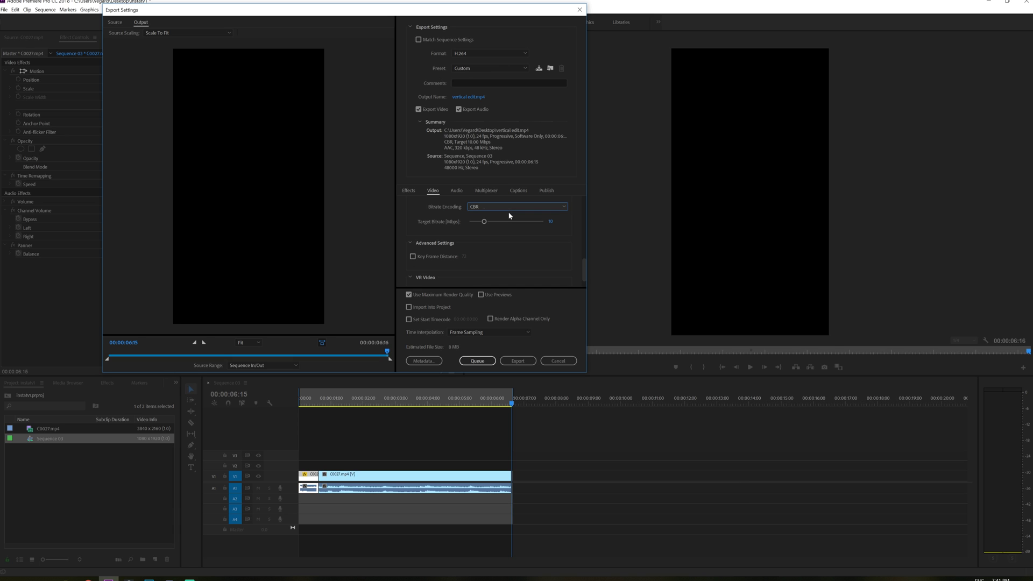
{"action": "left_click", "coordinate": [548, 221]}
{"action": "type", "text": "4"}
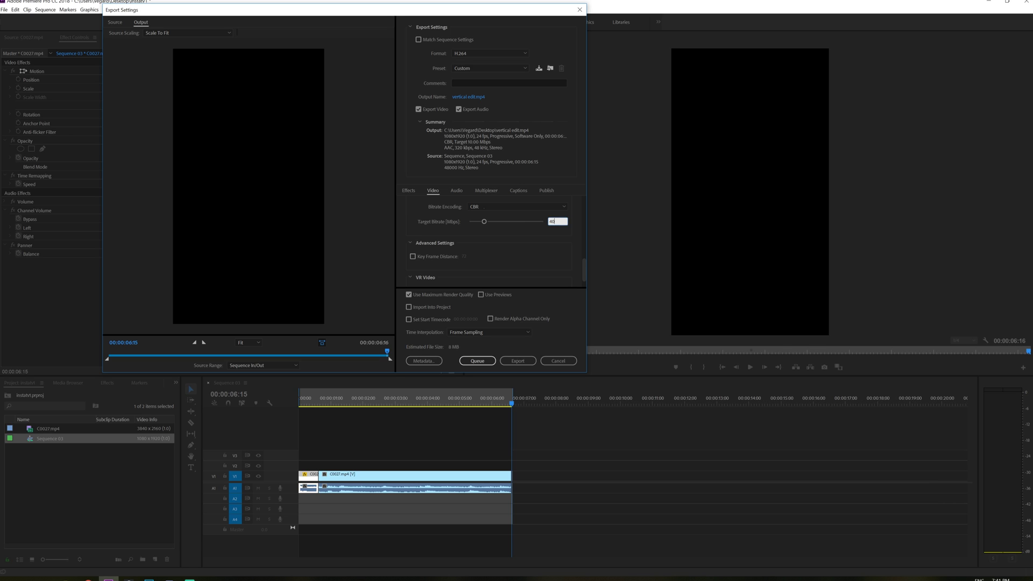
{"action": "key", "text": "Return"}
Start exporting Sequence 03 to vertical edit.mp4 with the current H.264 settings.
{"action": "left_click", "coordinate": [518, 362]}
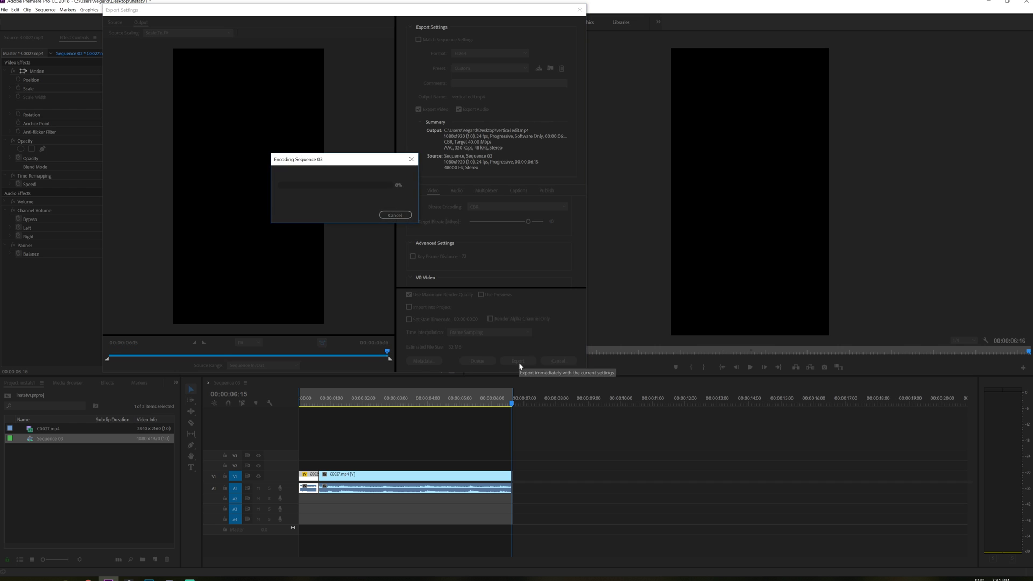